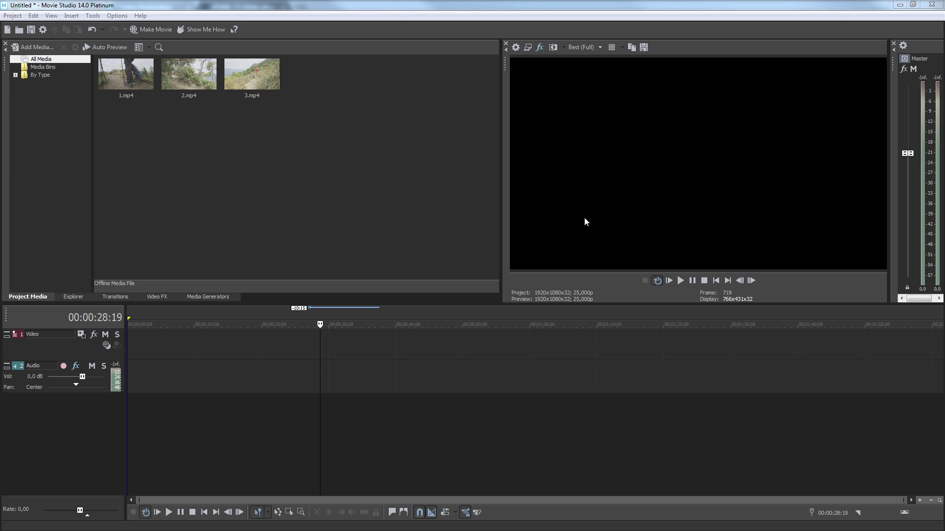
Add the hiking clips to the timeline, placing 3.mp4 on new tracks below the others.
{"action": "left_click_drag", "start_coordinate": [373, 155], "coordinate": [119, 346]}
{"action": "left_click", "coordinate": [128, 117]}
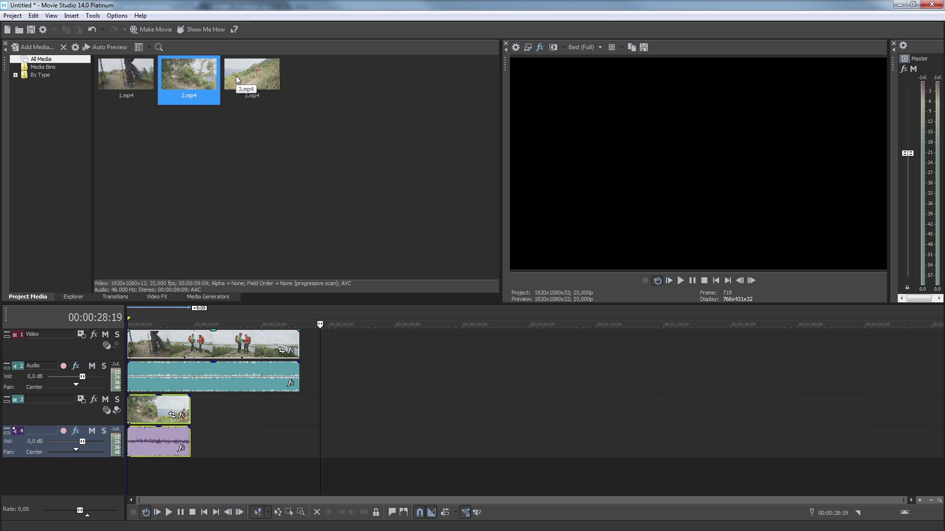
{"action": "left_click_drag", "start_coordinate": [235, 75], "coordinate": [120, 466]}
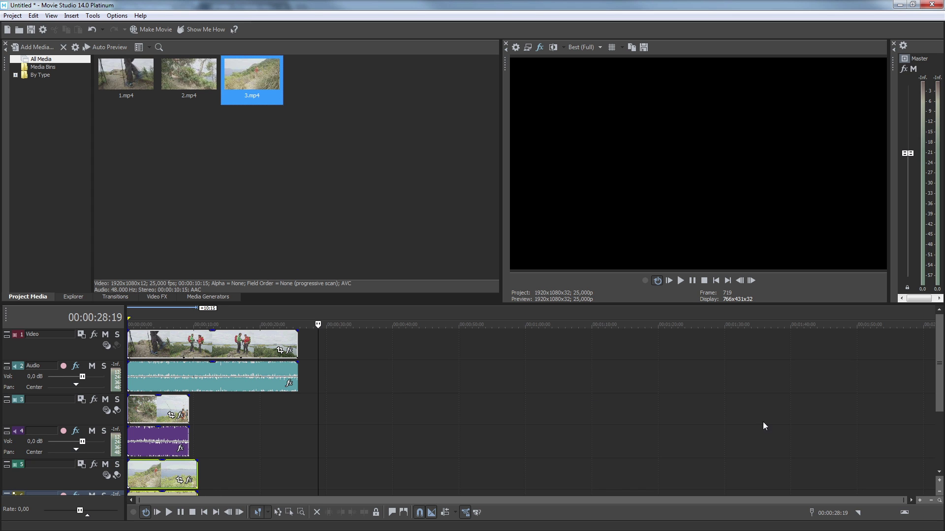
Slide the track 3 and track 5 clips later to snap to the playhead at 00:00:14:06.
{"action": "left_click_drag", "start_coordinate": [909, 501], "coordinate": [289, 482]}
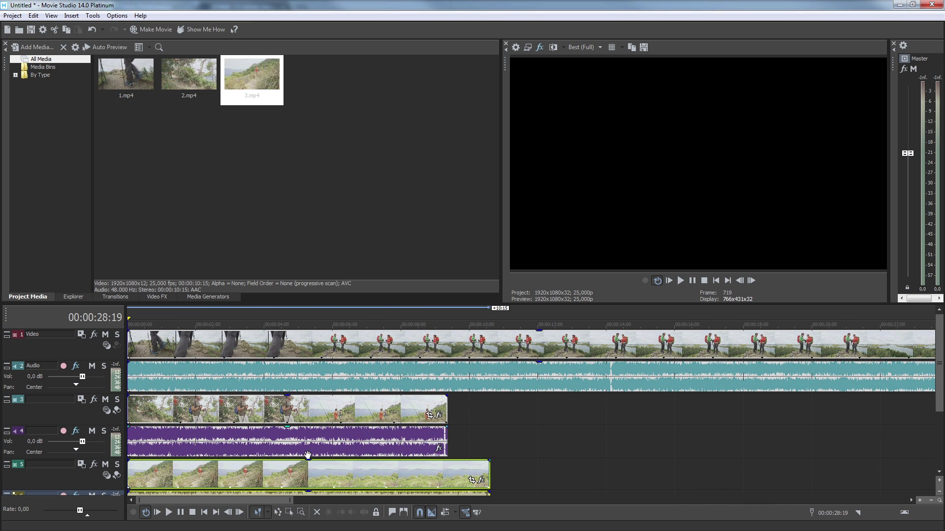
{"action": "left_click", "coordinate": [614, 323]}
{"action": "left_click_drag", "start_coordinate": [313, 407], "coordinate": [476, 407]}
{"action": "left_click_drag", "start_coordinate": [592, 413], "coordinate": [596, 413]}
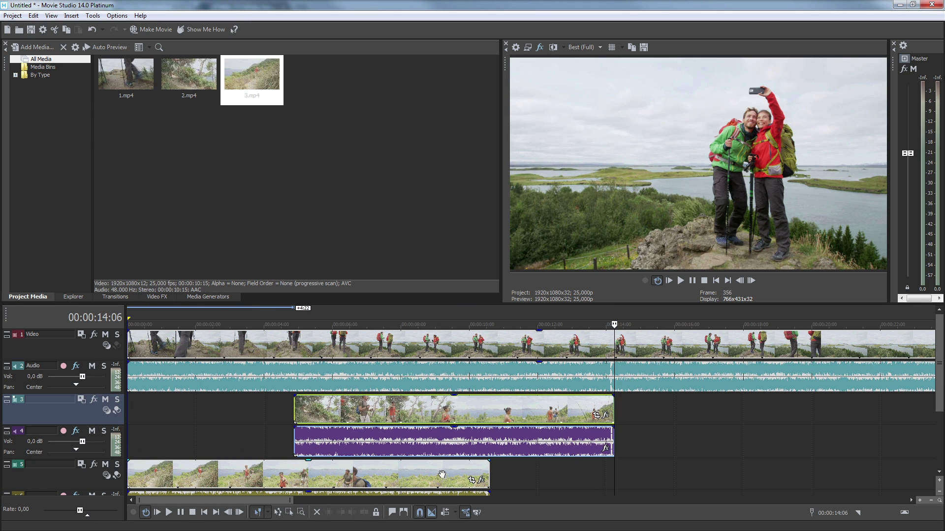
{"action": "left_click_drag", "start_coordinate": [438, 472], "coordinate": [562, 468]}
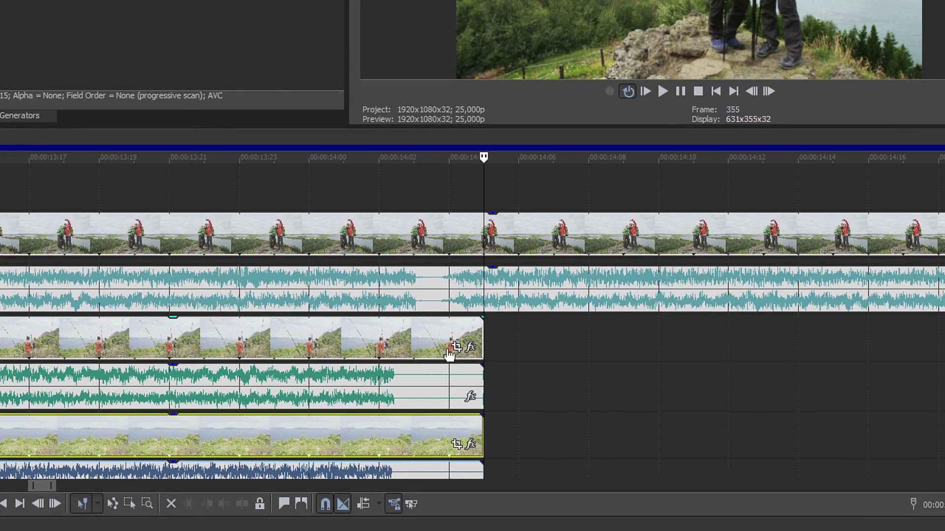
Zoom in and nudge the track 3 and track 5 clips one frame so their ends match.
{"action": "scroll", "coordinate": [449, 354], "scroll_direction": "up", "scroll_amount": 2}
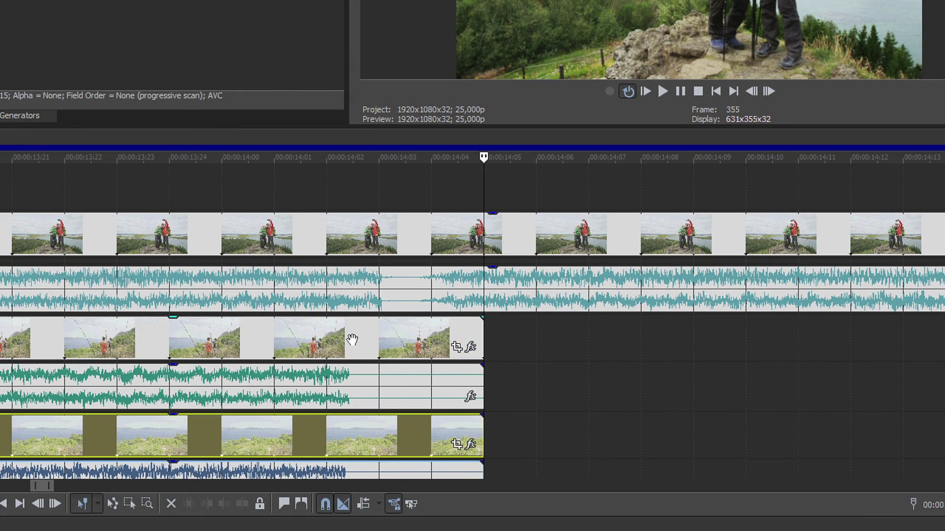
{"action": "left_click_drag", "start_coordinate": [359, 339], "coordinate": [419, 342]}
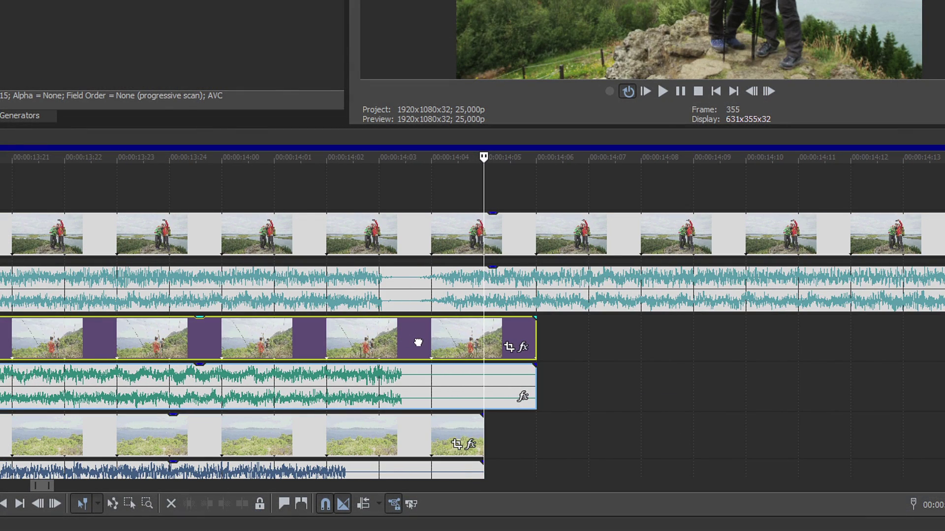
{"action": "left_click", "coordinate": [373, 435]}
{"action": "left_click_drag", "start_coordinate": [372, 435], "coordinate": [422, 436]}
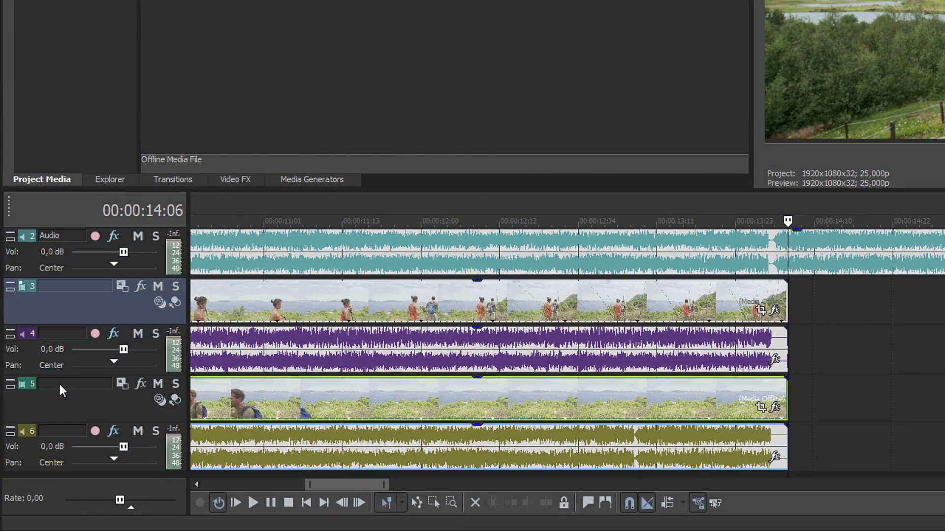
Rename video track 5 to 'Camera 1'.
{"action": "right_click", "coordinate": [58, 382]}
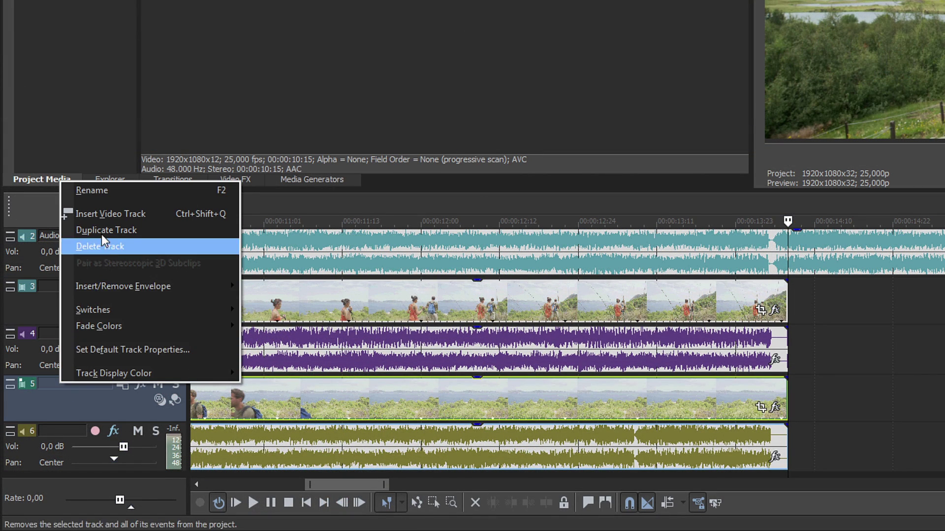
{"action": "left_click", "coordinate": [102, 194]}
{"action": "type", "text": "Camera 1"}
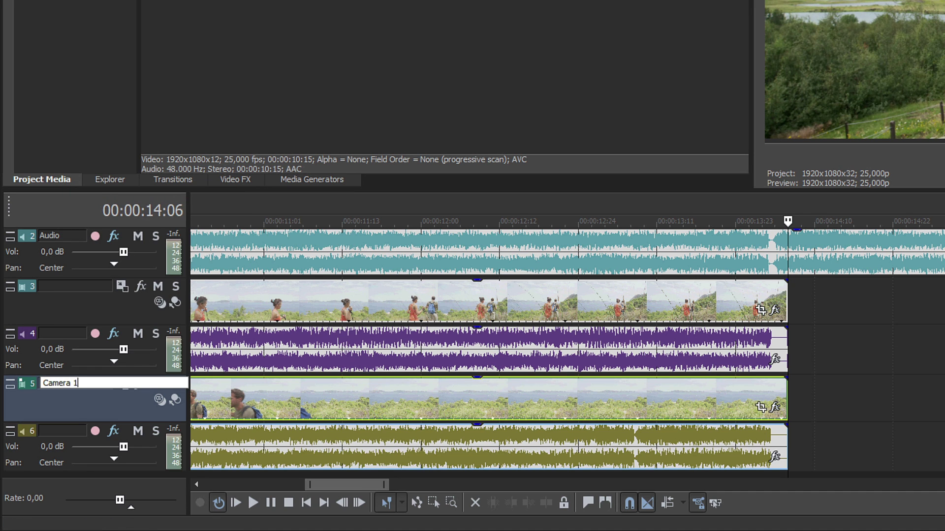
{"action": "key", "text": "Return"}
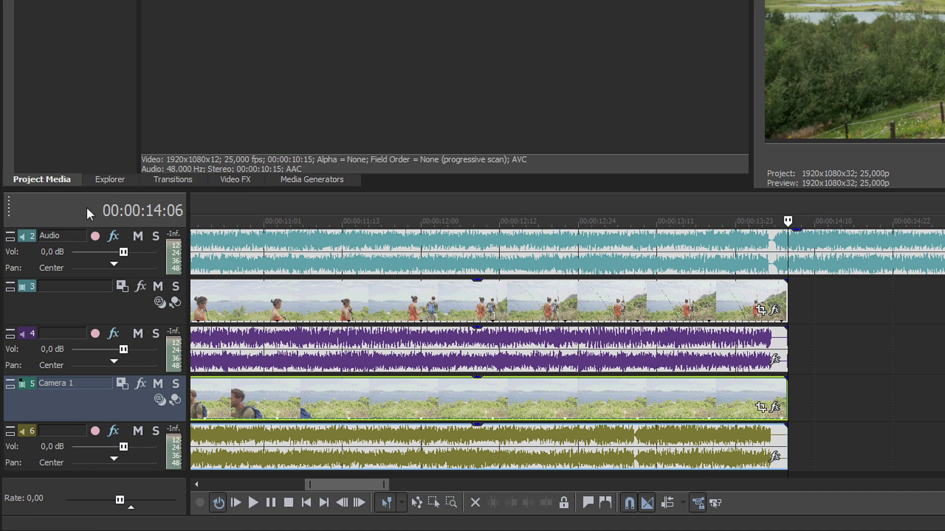
Rename video track 3 to 'Camera 2' and mute audio tracks 4 and 6.
{"action": "right_click", "coordinate": [72, 283]}
{"action": "left_click", "coordinate": [81, 292]}
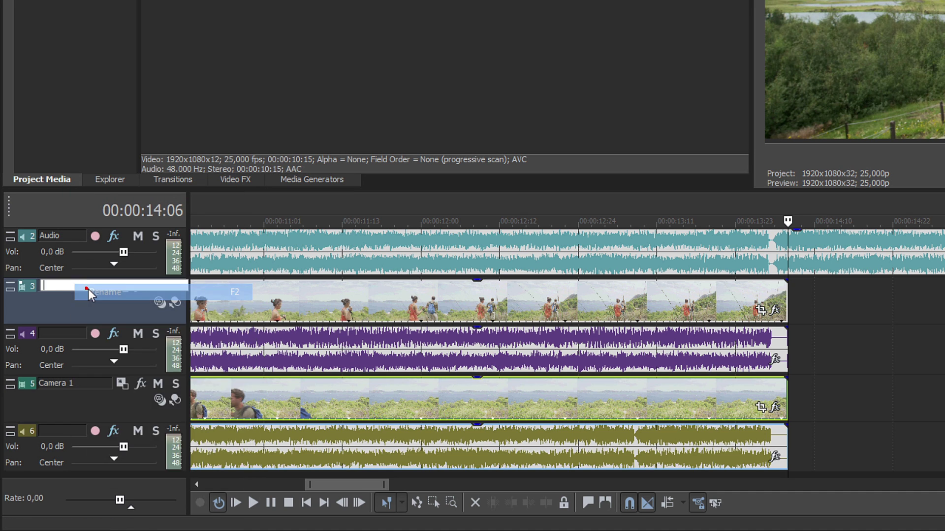
{"action": "type", "text": "Camera 2"}
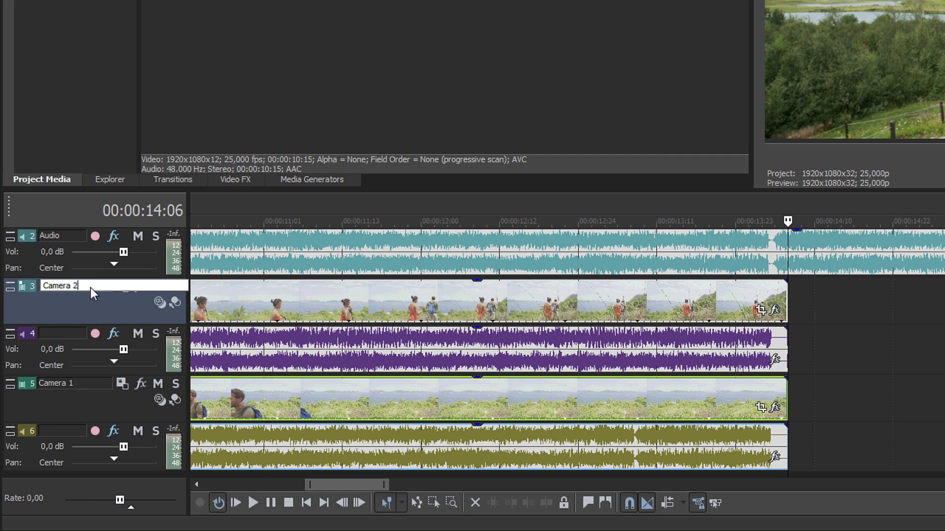
{"action": "key", "text": "Return"}
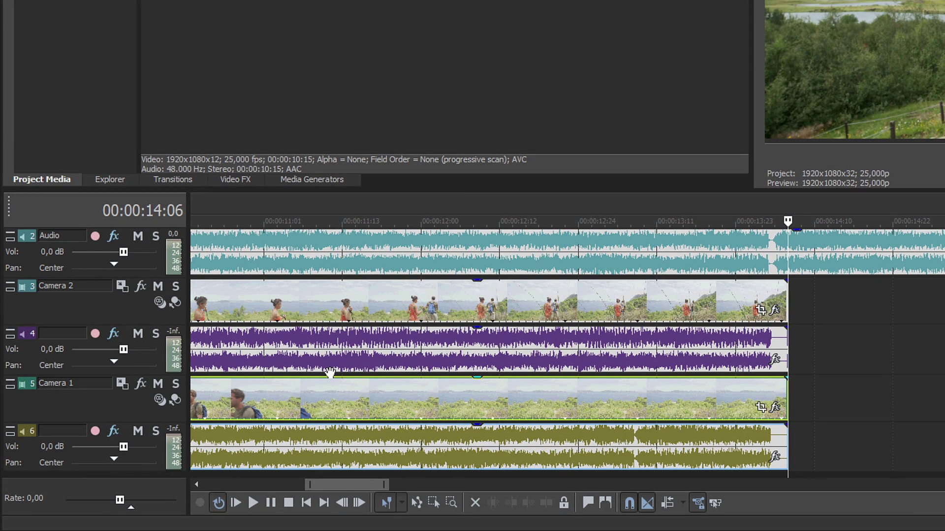
{"action": "left_click", "coordinate": [139, 334]}
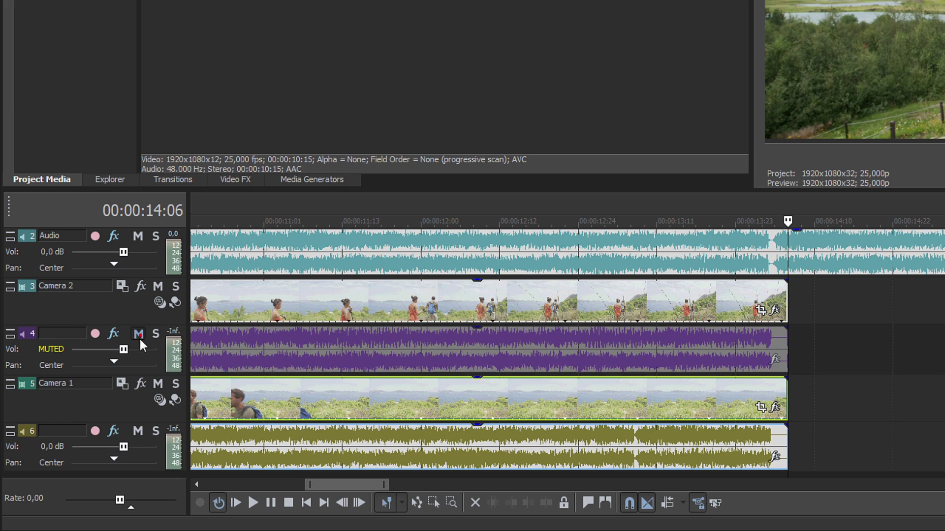
{"action": "left_click", "coordinate": [137, 431]}
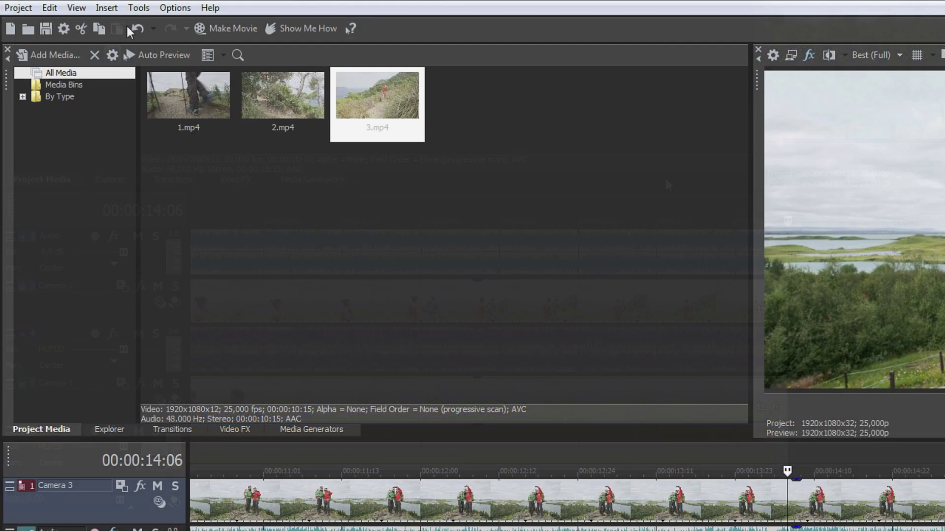
Enable multicamera editing and add the Camera 3 track to the camera track selection.
{"action": "left_click", "coordinate": [139, 8]}
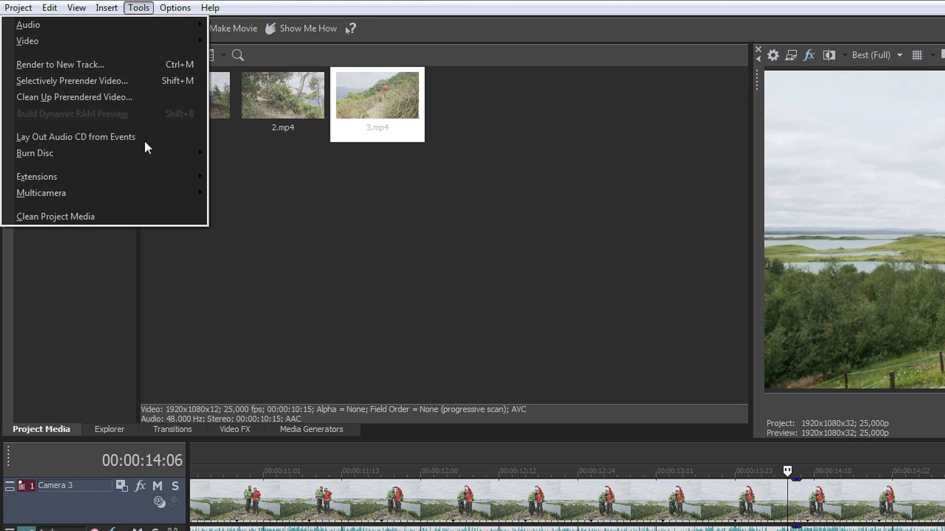
{"action": "mouse_move", "coordinate": [180, 193]}
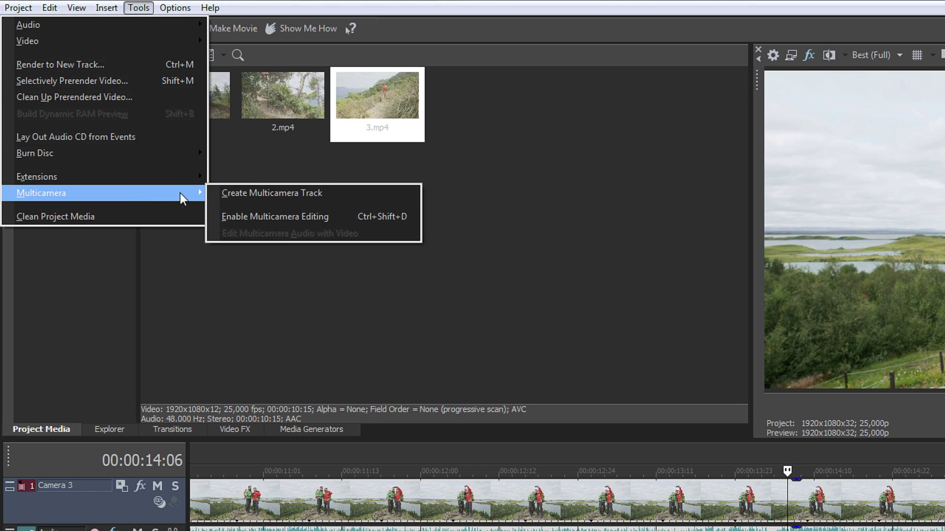
{"action": "left_click", "coordinate": [258, 215]}
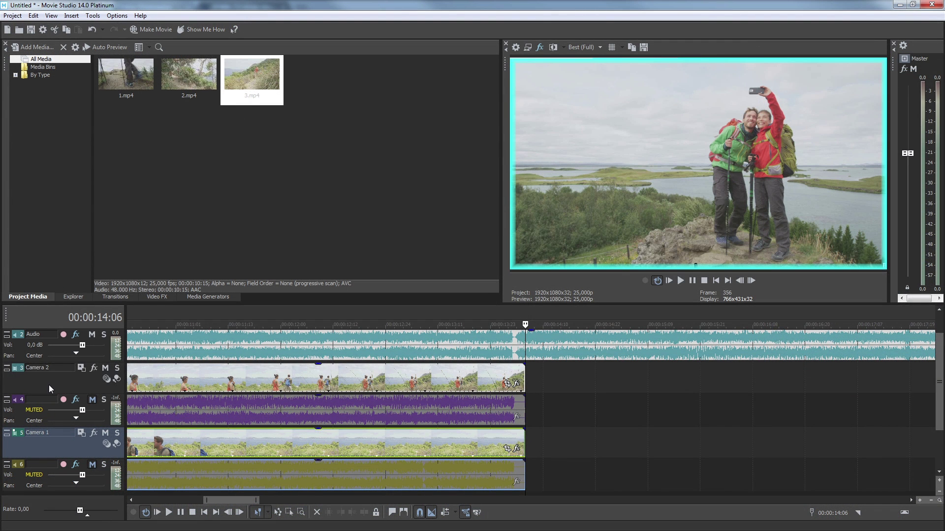
{"action": "left_click_drag", "start_coordinate": [938, 375], "coordinate": [936, 347]}
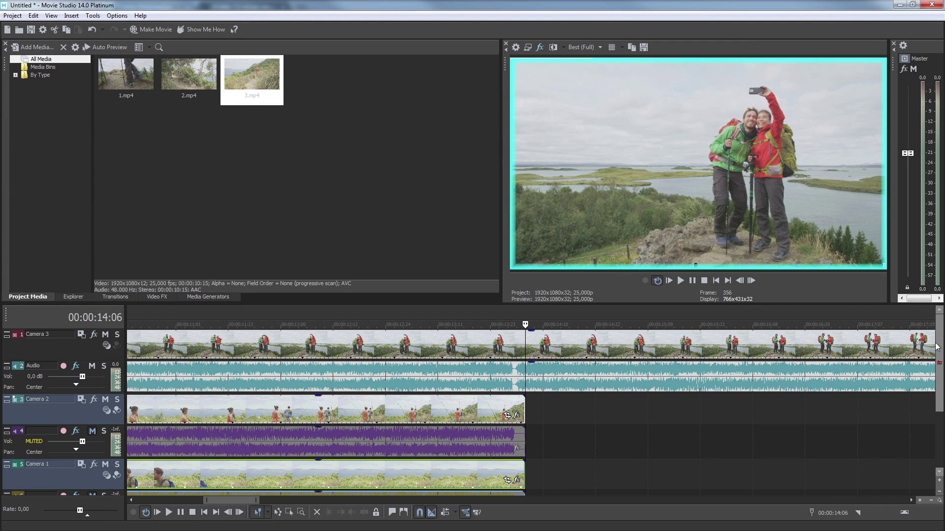
{"action": "left_click", "coordinate": [45, 349]}
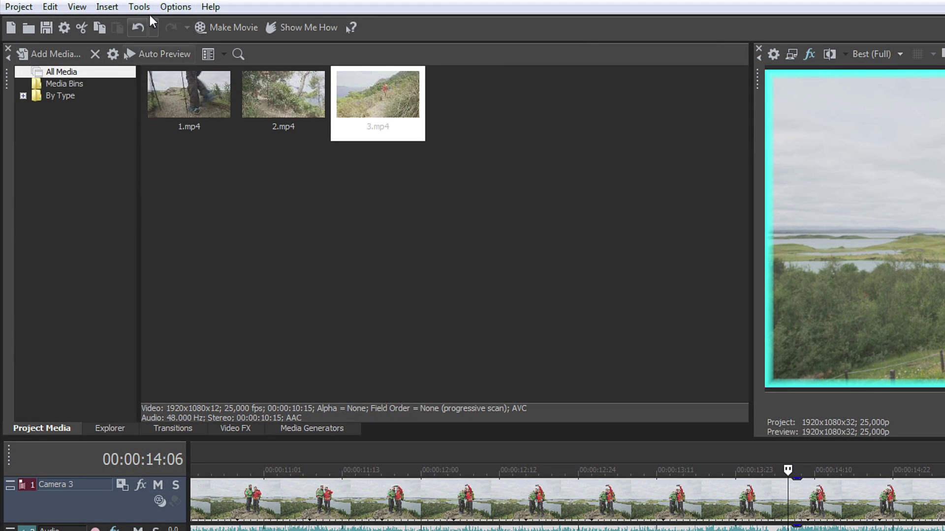
Create a multicamera track from the selected camera tracks and place the playhead at 00:00:13:04.
{"action": "left_click", "coordinate": [141, 6]}
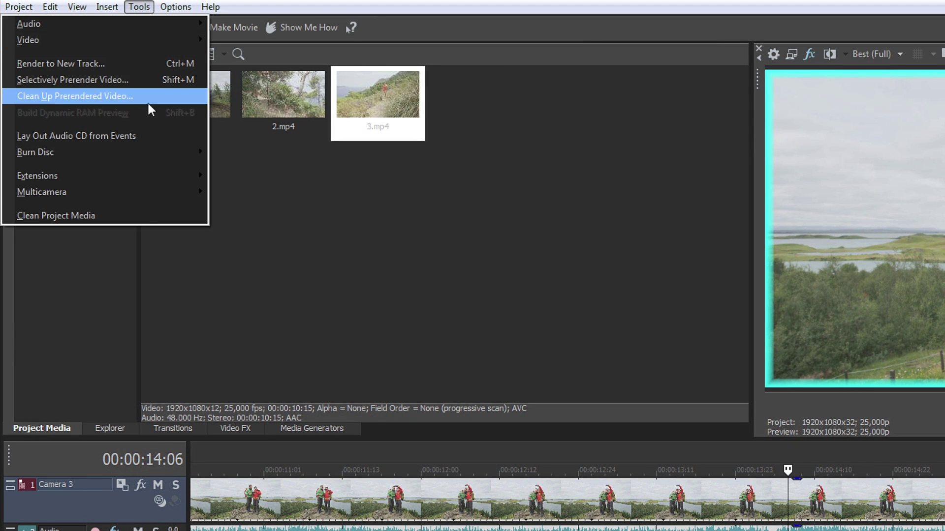
{"action": "mouse_move", "coordinate": [151, 186]}
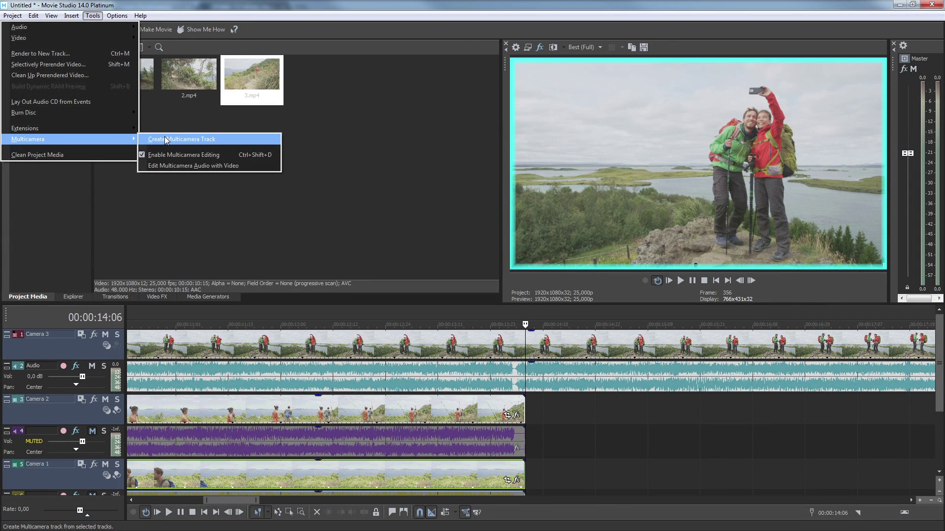
{"action": "left_click", "coordinate": [165, 138]}
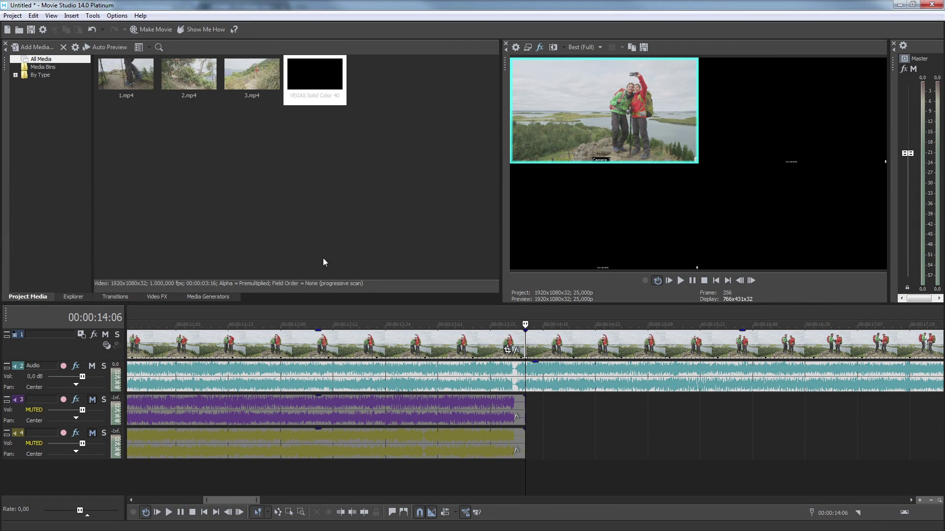
{"action": "left_click", "coordinate": [407, 325]}
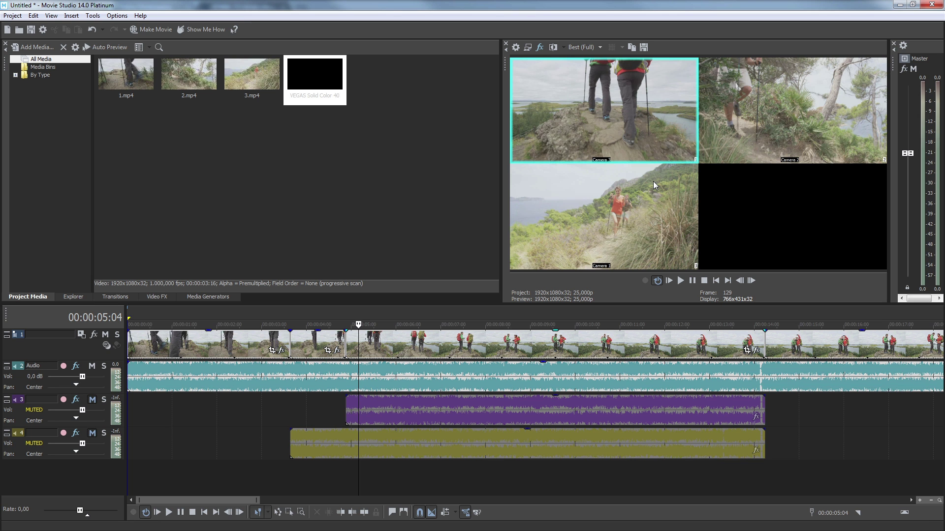
During playback, cut to Camera 2, then Camera 3, then another angle before stopping.
{"action": "key", "text": "space"}
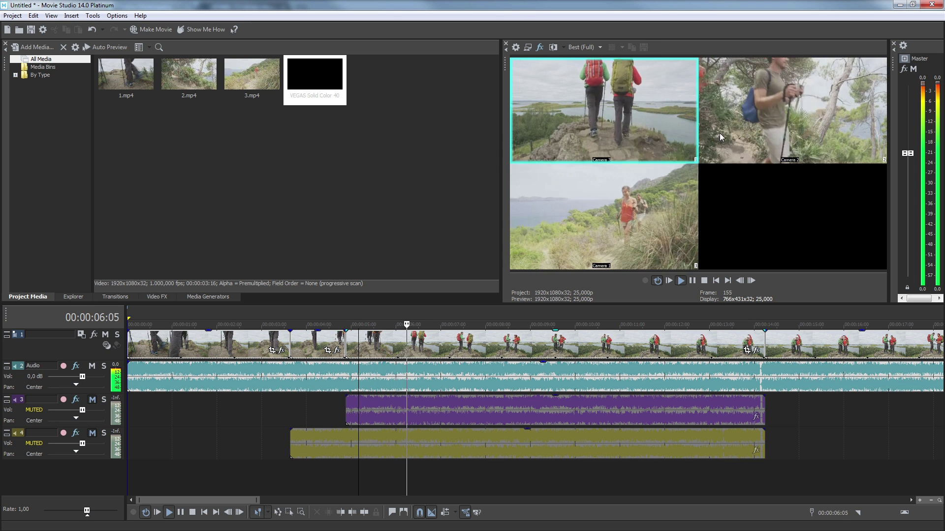
{"action": "left_click", "coordinate": [746, 122]}
{"action": "left_click", "coordinate": [631, 205]}
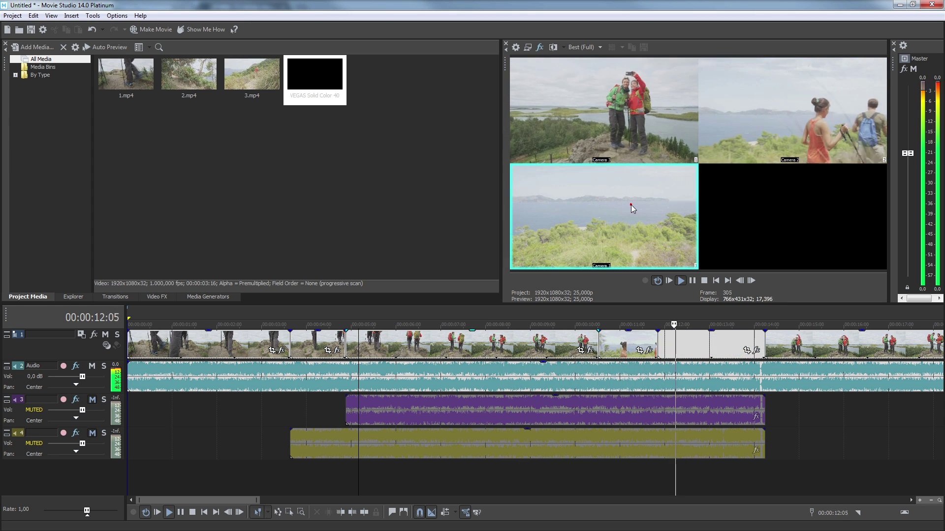
{"action": "left_click", "coordinate": [619, 134]}
{"action": "key", "text": "space"}
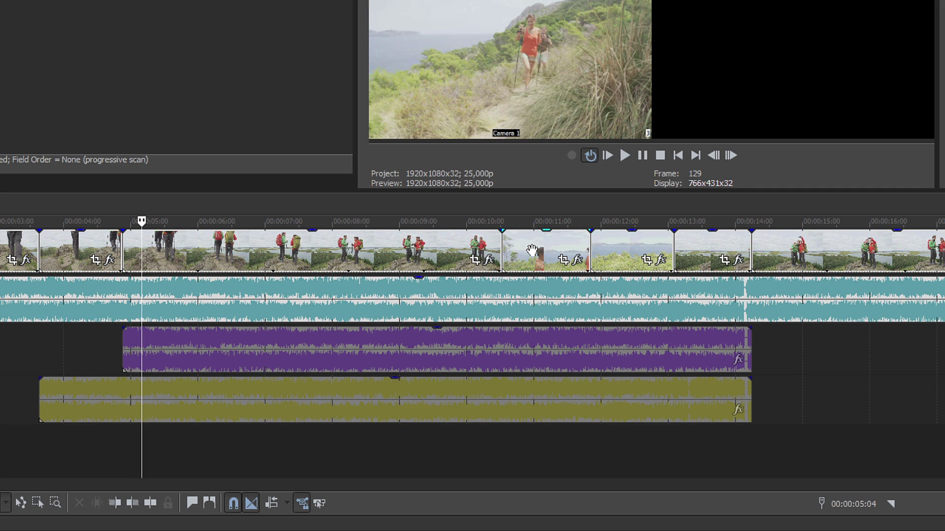
Move the camera cut near 00:00:10 later so the shot meets the next take.
{"action": "left_click_drag", "start_coordinate": [508, 251], "coordinate": [523, 253]}
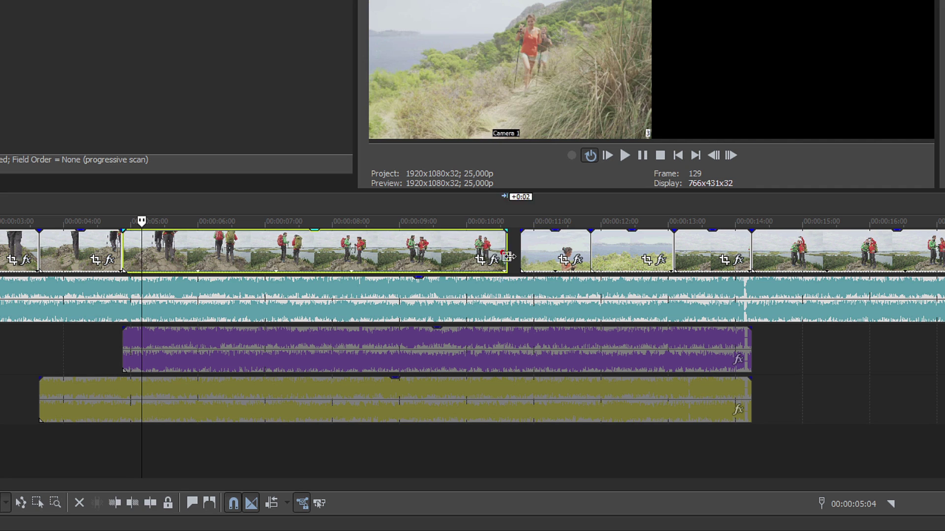
{"action": "left_click_drag", "start_coordinate": [508, 256], "coordinate": [520, 256]}
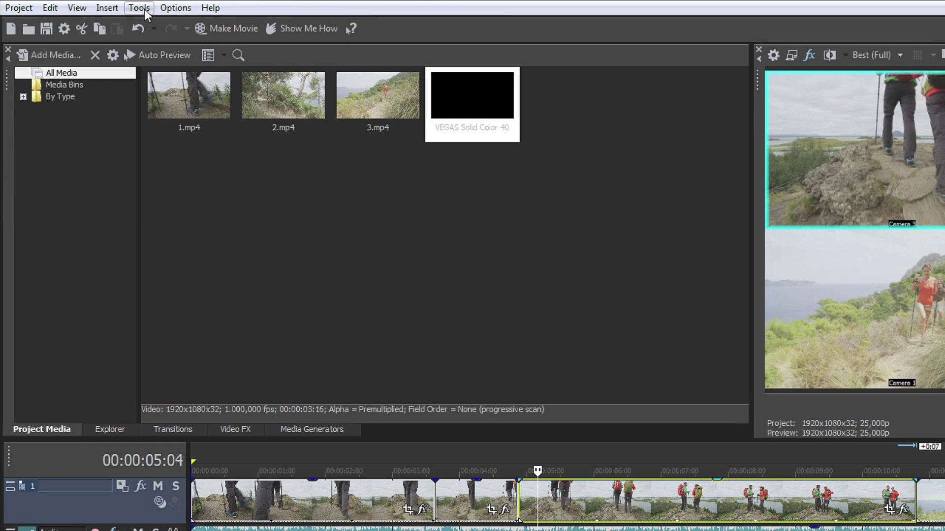
Turn off multicamera editing in Tools > Multicamera.
{"action": "left_click", "coordinate": [142, 8]}
{"action": "mouse_move", "coordinate": [113, 198]}
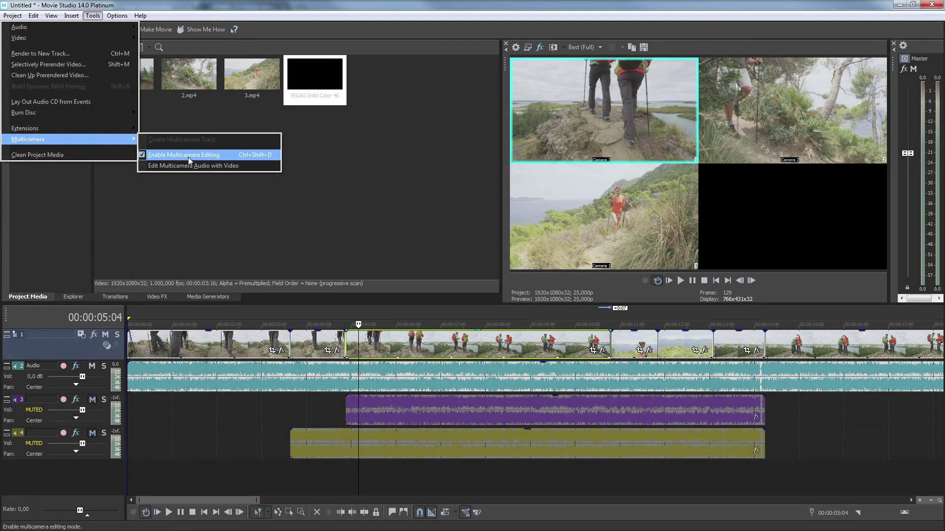
{"action": "left_click", "coordinate": [188, 156]}
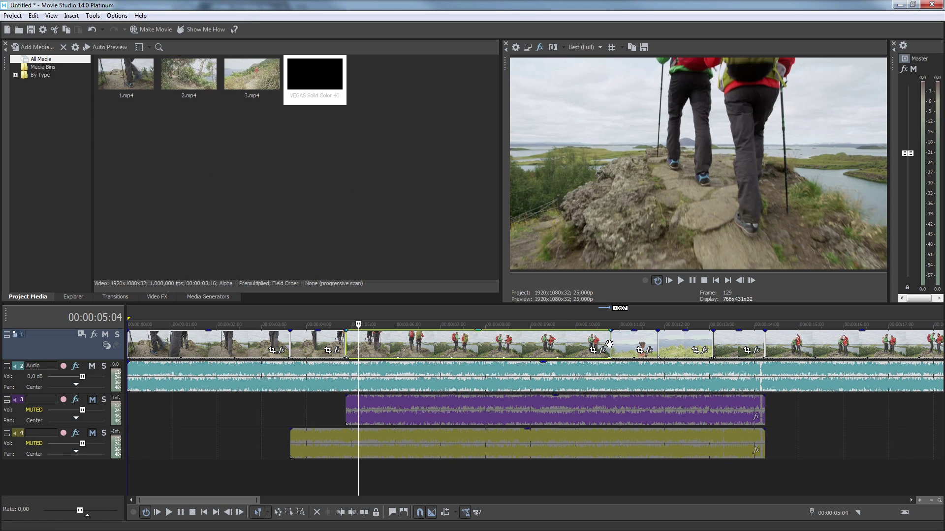
Play back from about 9 seconds to review the angle cut near 00:00:10.
{"action": "left_click", "coordinate": [564, 323]}
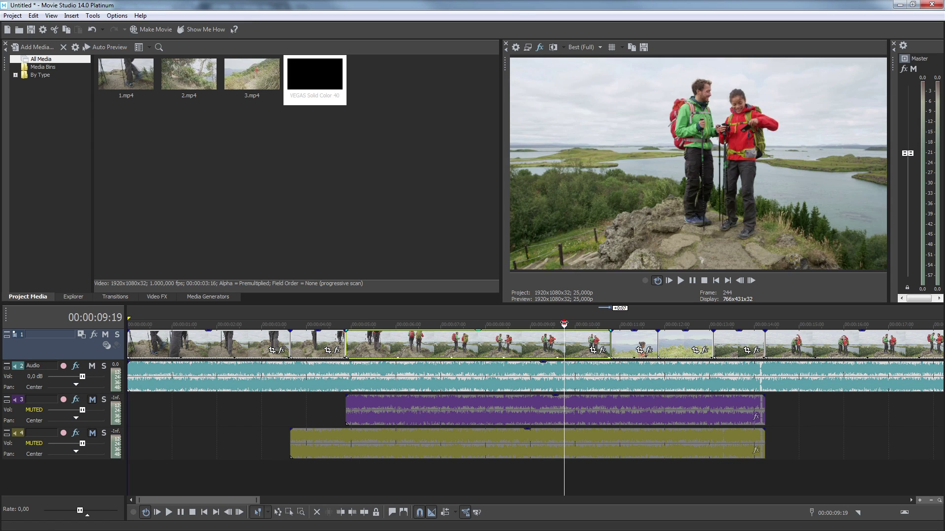
{"action": "key", "text": "space"}
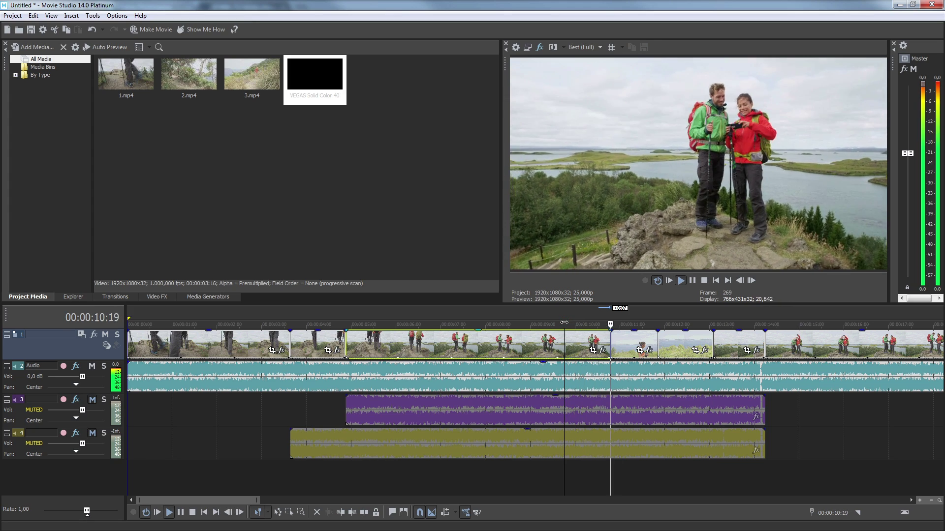
{"action": "key", "text": "space"}
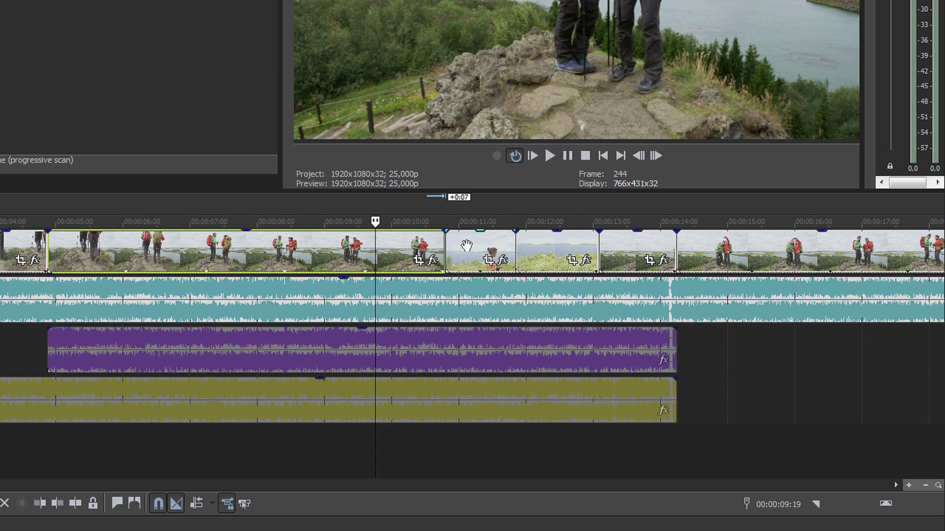
Show the Take list for the short Camera 2 event at 00:00:11:03.
{"action": "left_click", "coordinate": [466, 245]}
{"action": "right_click", "coordinate": [466, 246]}
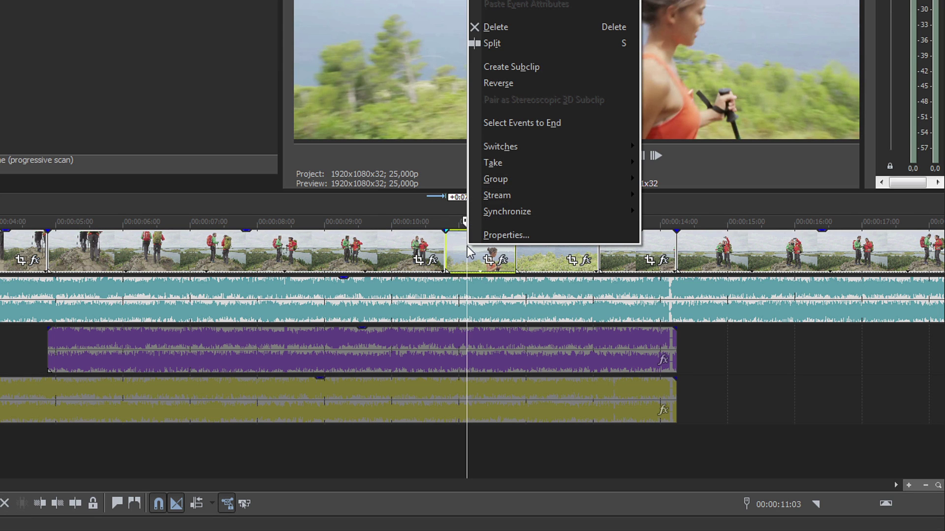
{"action": "mouse_move", "coordinate": [486, 168]}
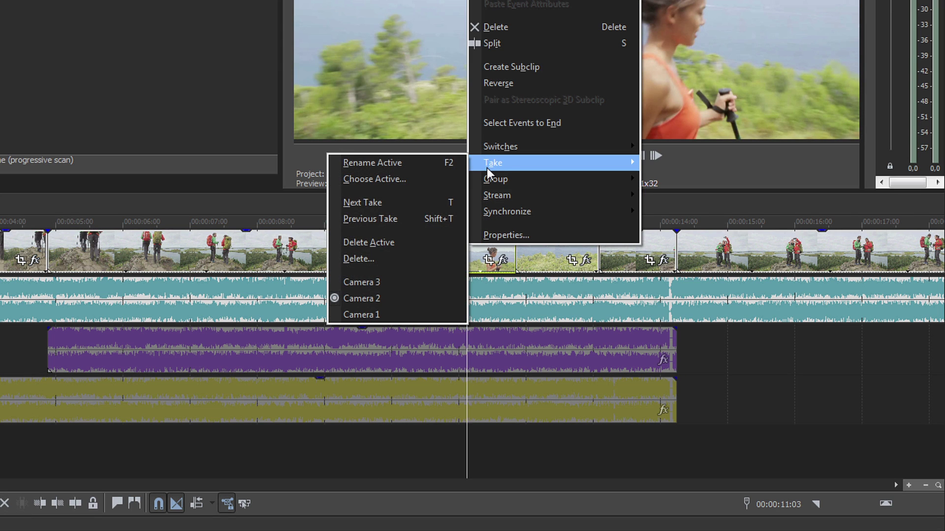